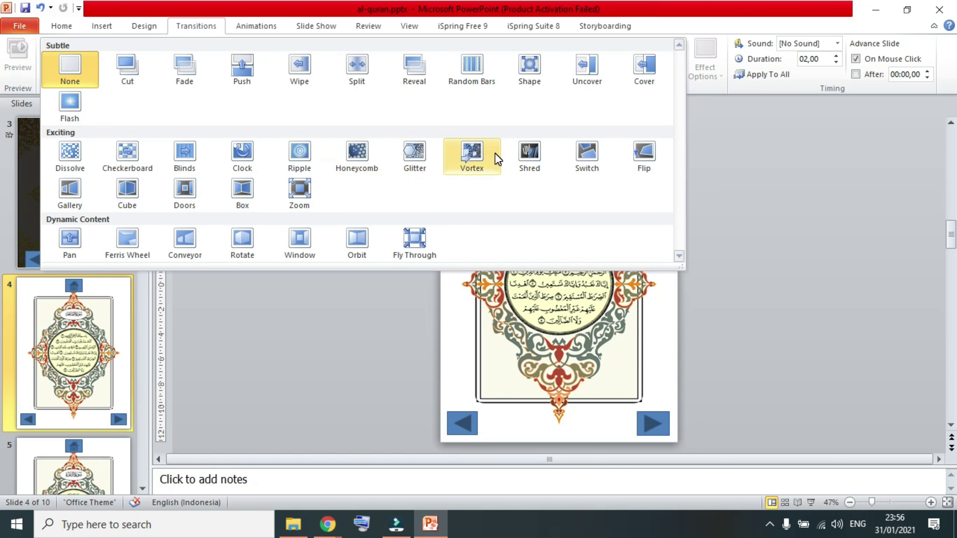
Preview the Vortex, Shred, Switch and Flip transitions on the Al-fatihah slide.
click(475, 156)
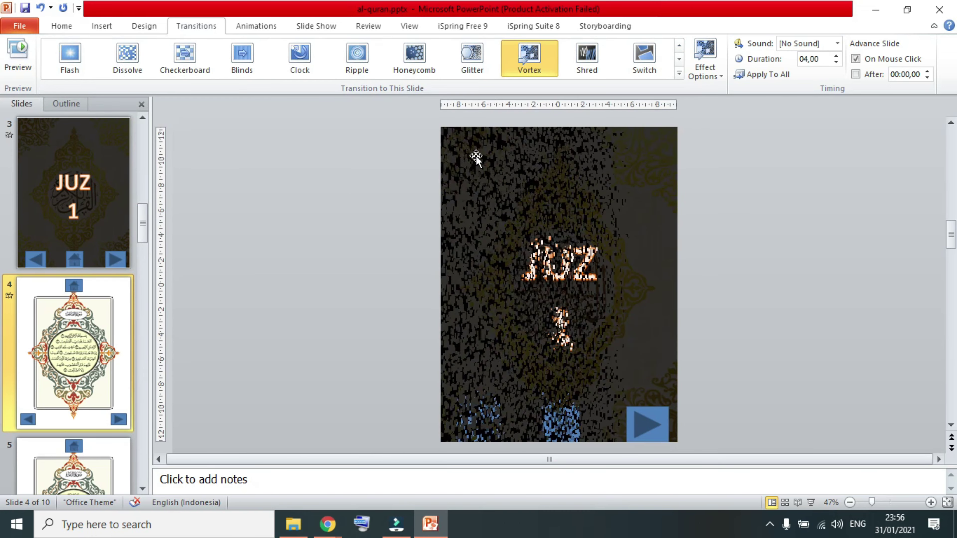
click(588, 61)
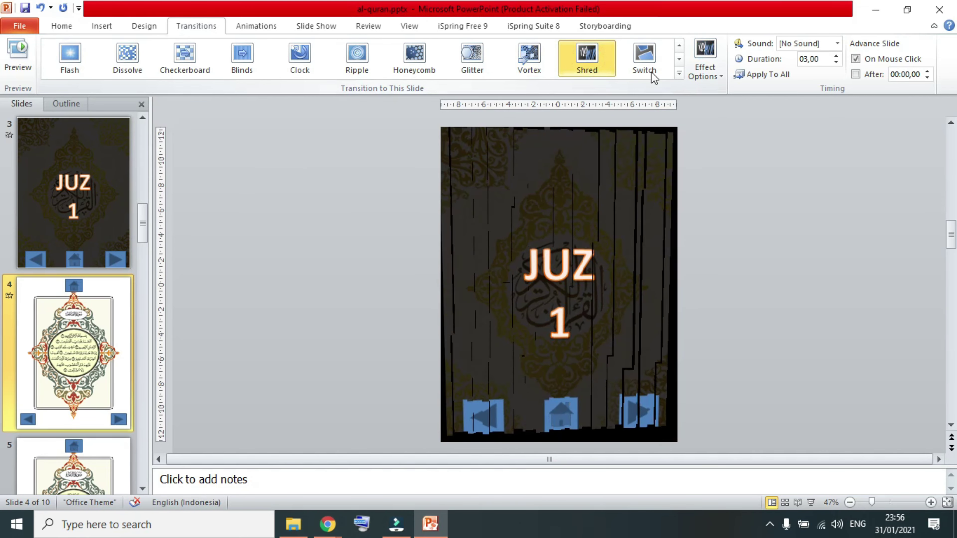
click(642, 54)
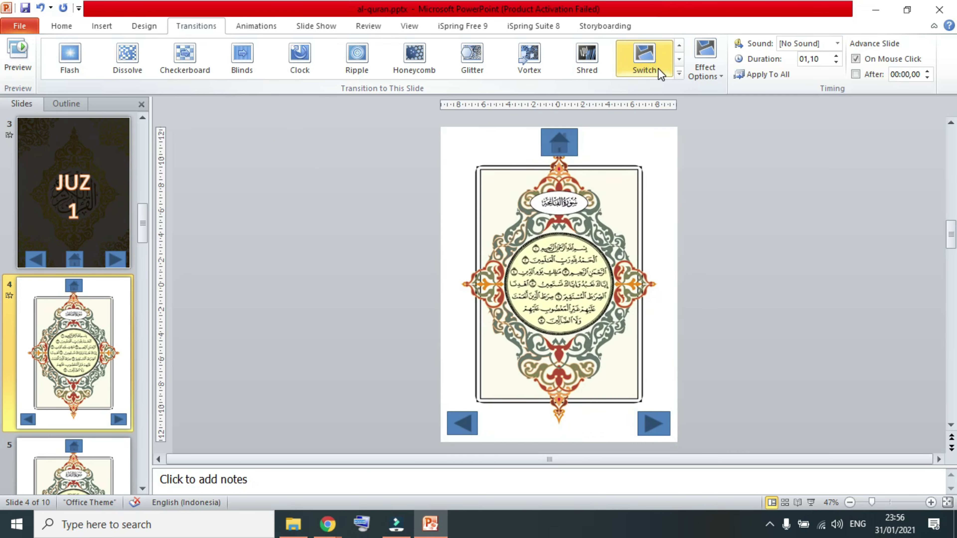
click(678, 74)
click(647, 161)
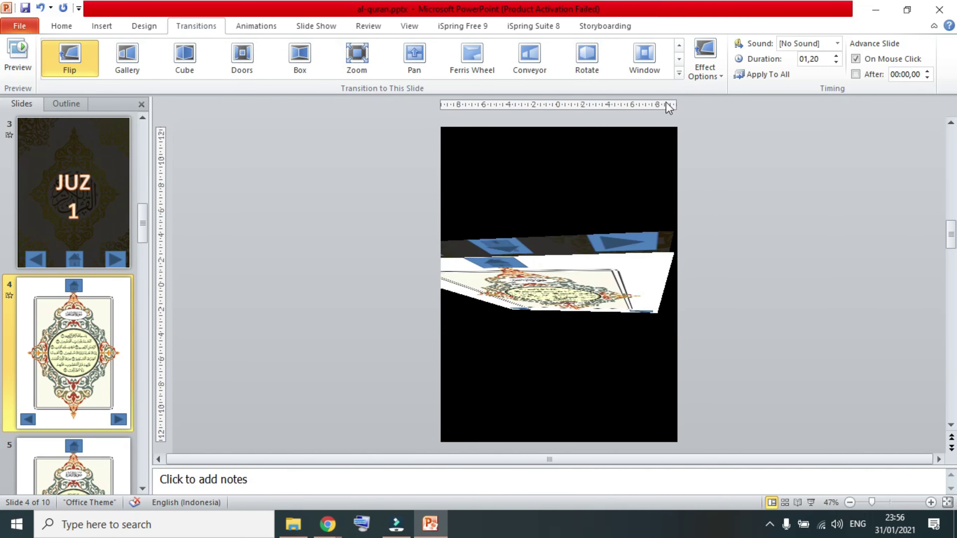
click(679, 73)
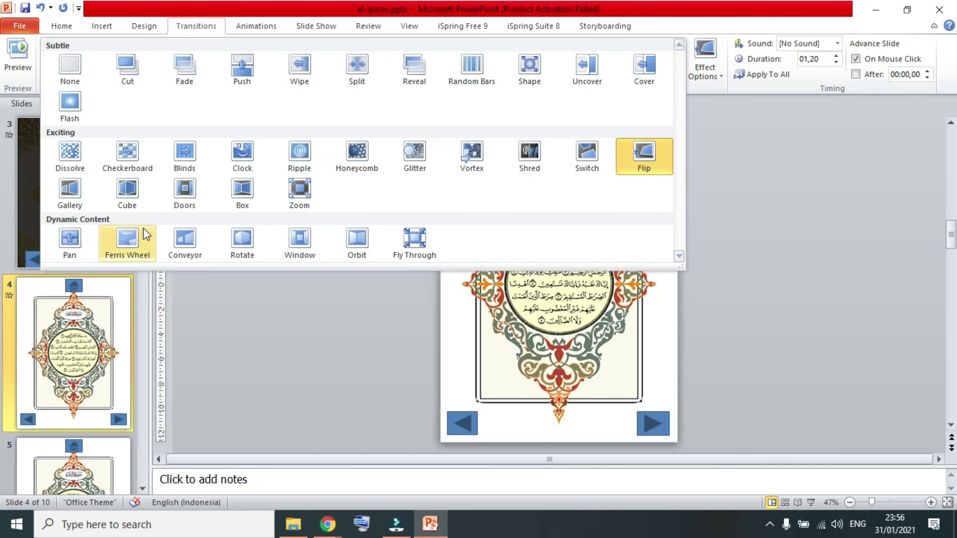
Try Pan, Ferris Wheel, Conveyor and Window, then give slide 4 Orbit and select slide 5.
click(75, 242)
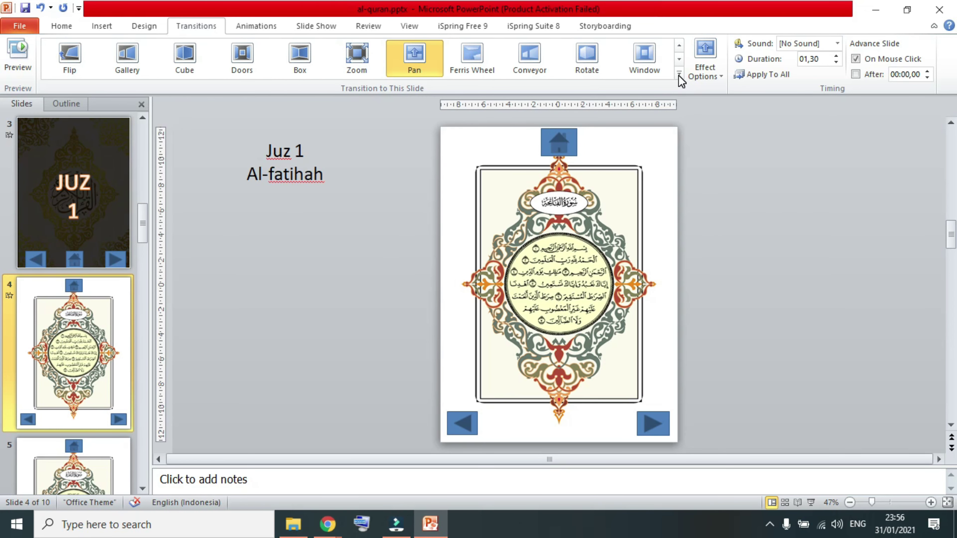
click(472, 58)
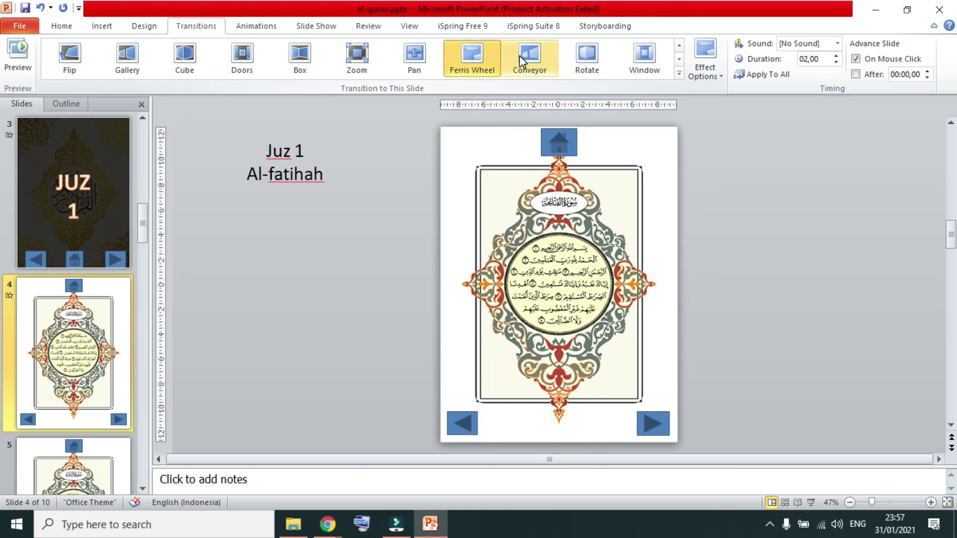
click(522, 60)
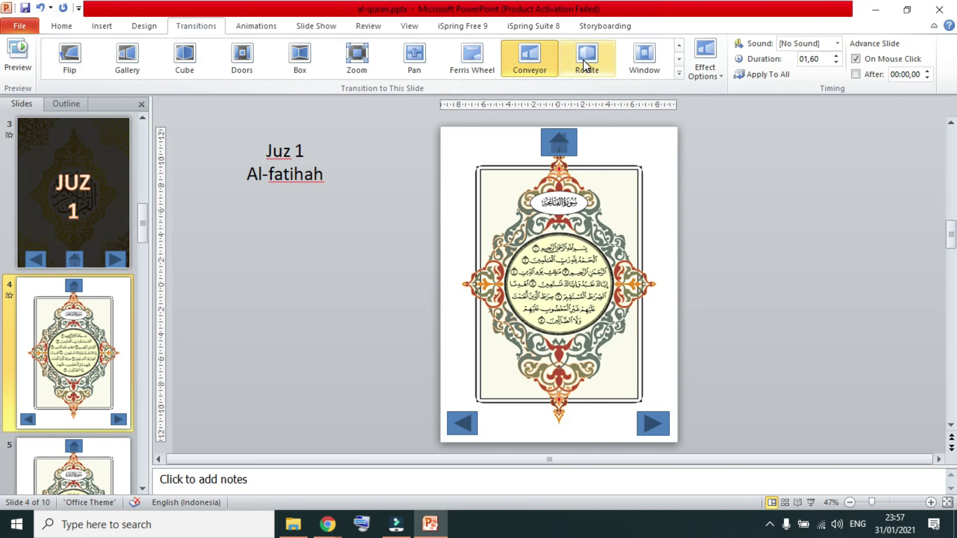
click(651, 55)
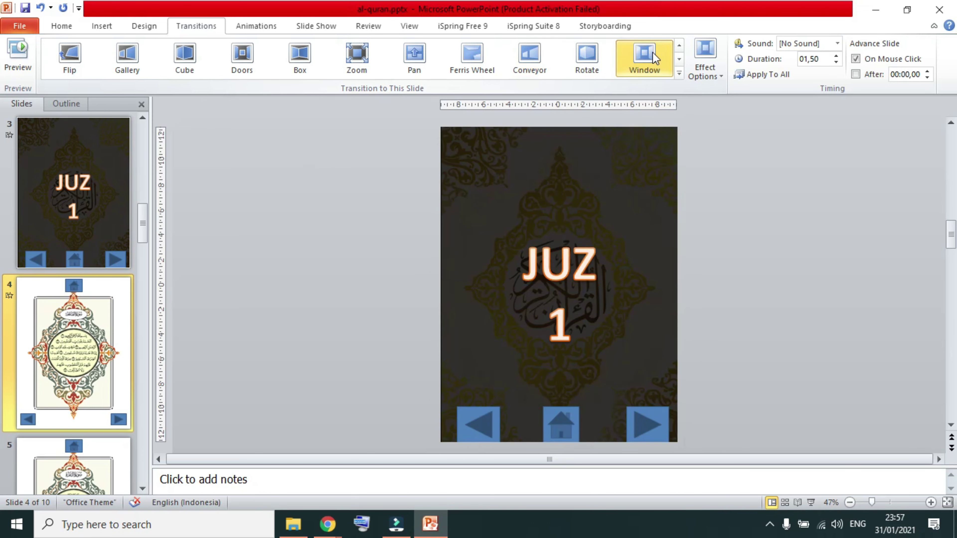
click(680, 74)
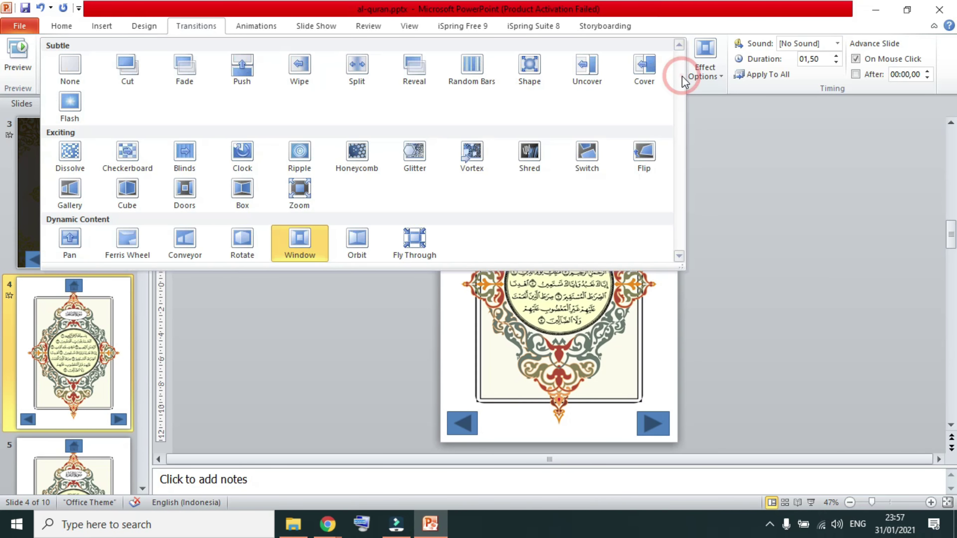
click(368, 241)
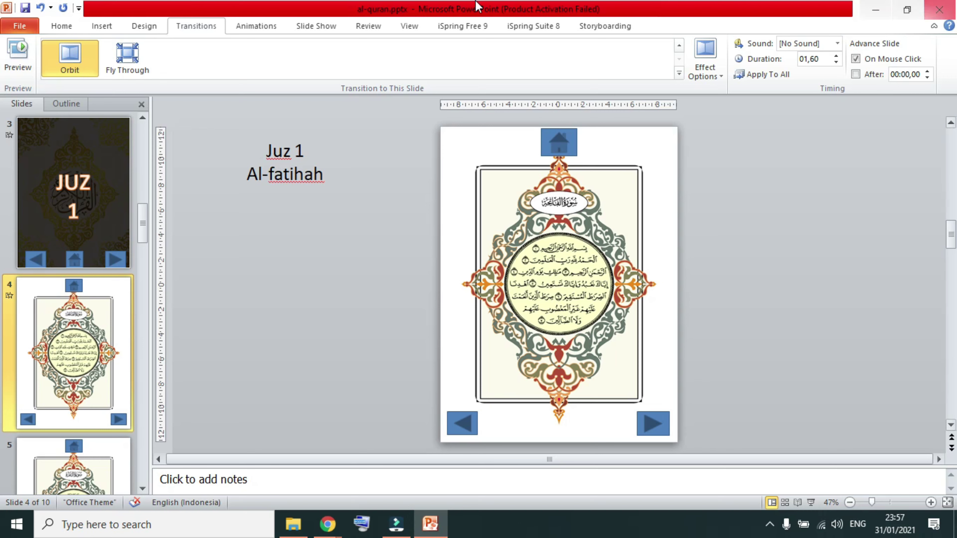
click(95, 475)
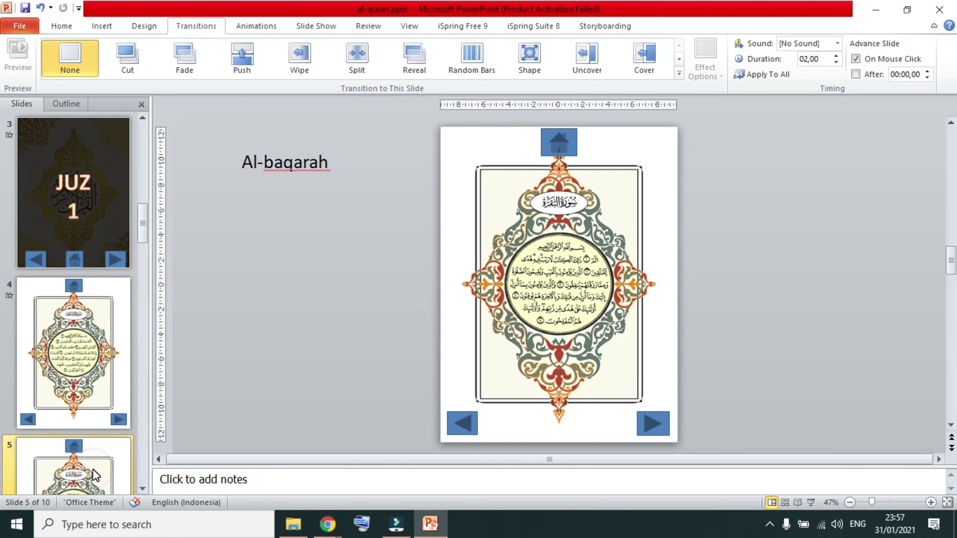
Give the Al-baqarah slide 5 the Orbit transition.
click(678, 73)
click(357, 244)
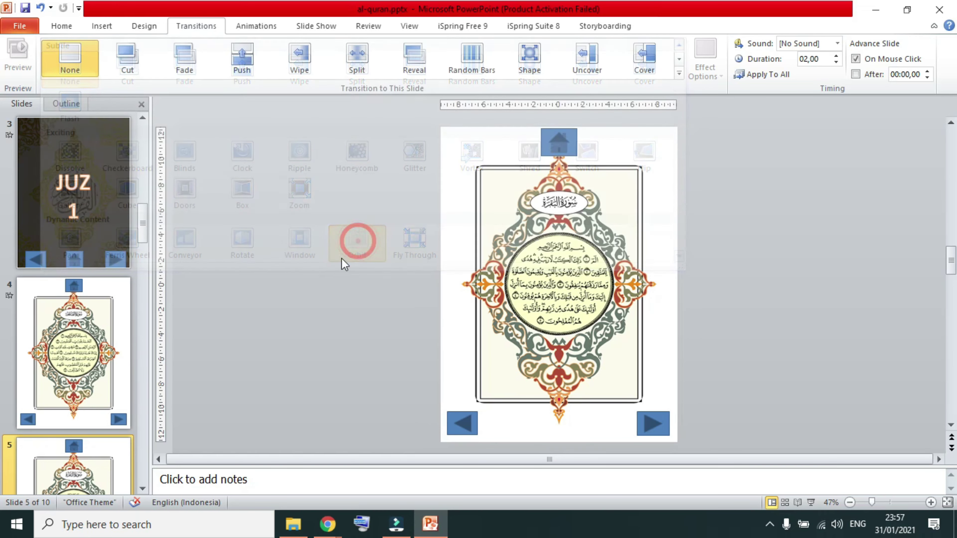
click(143, 490)
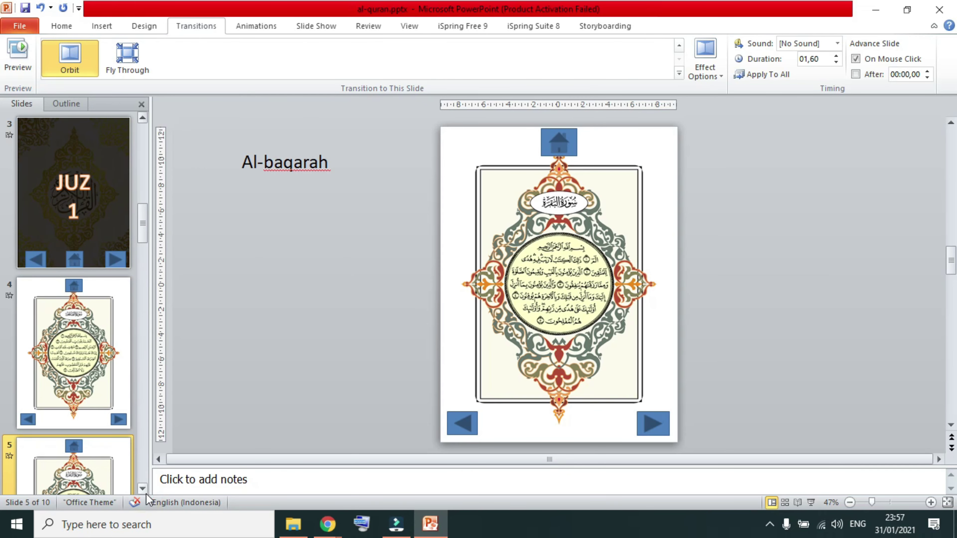
click(144, 491)
Apply the Orbit transition to slide 6, the first Al-baqarah text page.
click(103, 467)
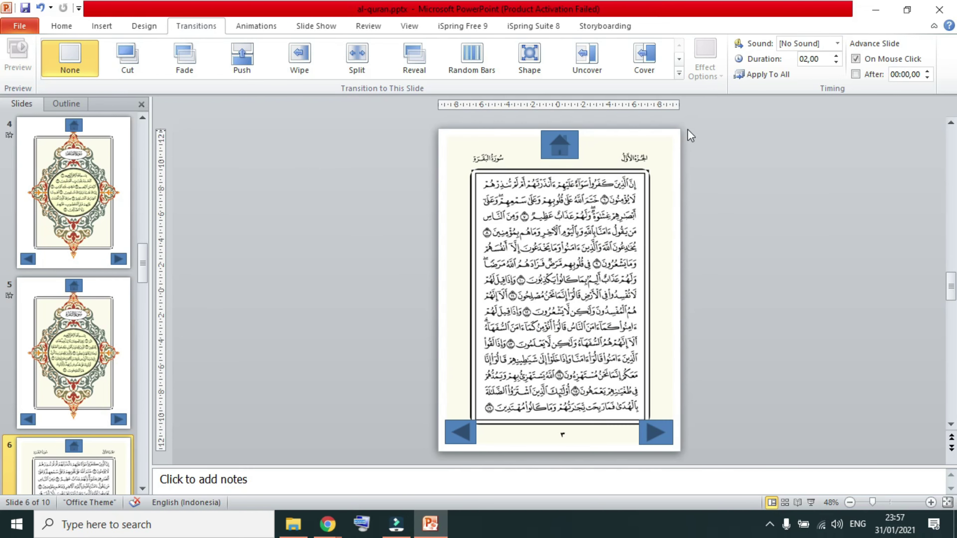
click(680, 73)
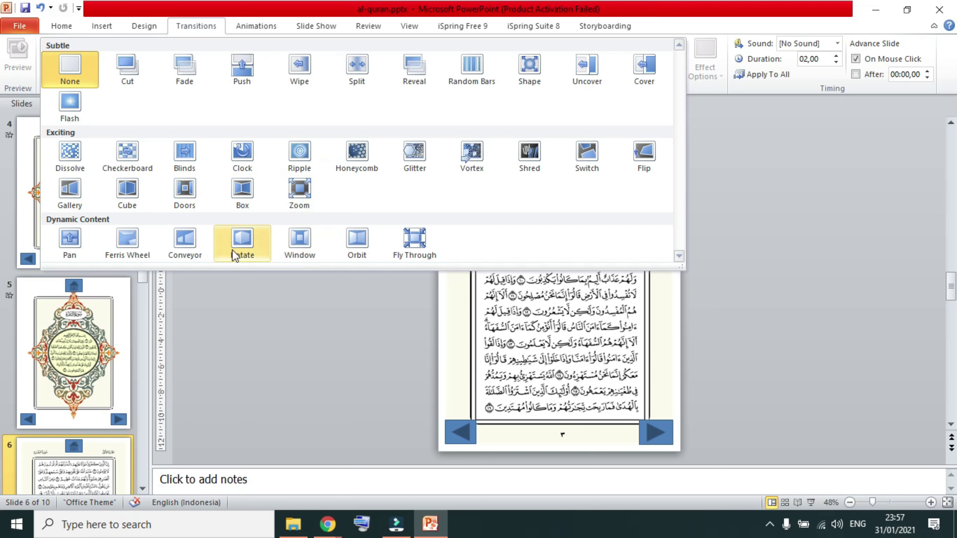
click(363, 237)
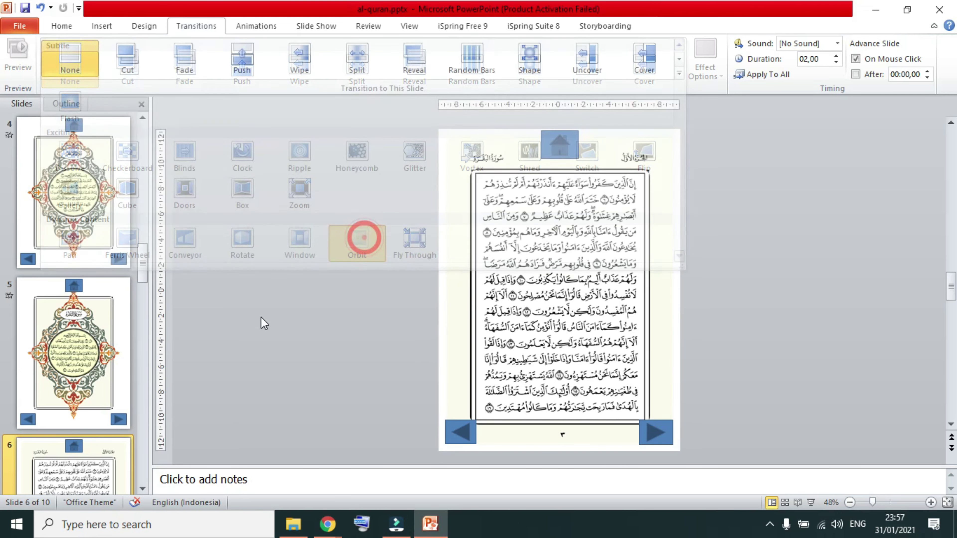
scroll(136, 486, down, 2)
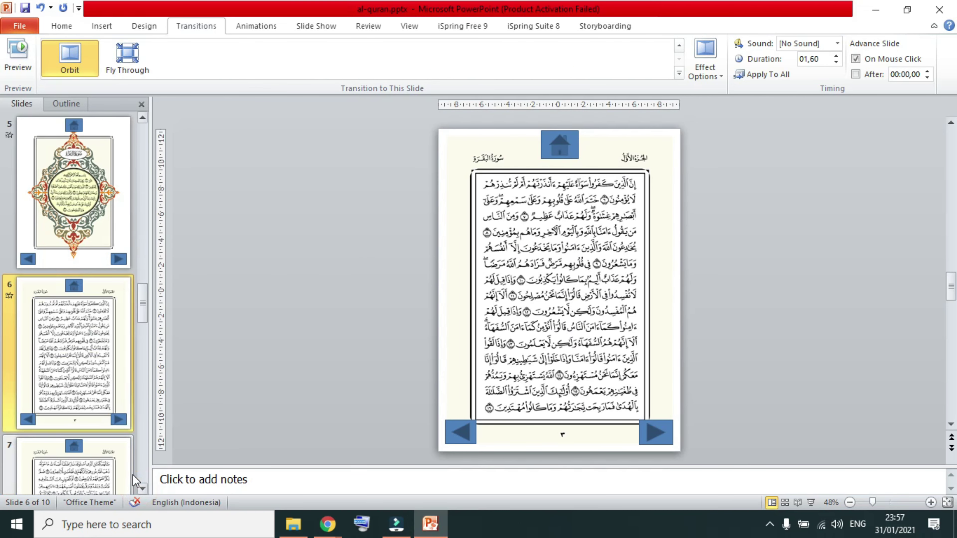
Apply Orbit to slide 7, then select the JUZ 2 slide 8.
click(101, 478)
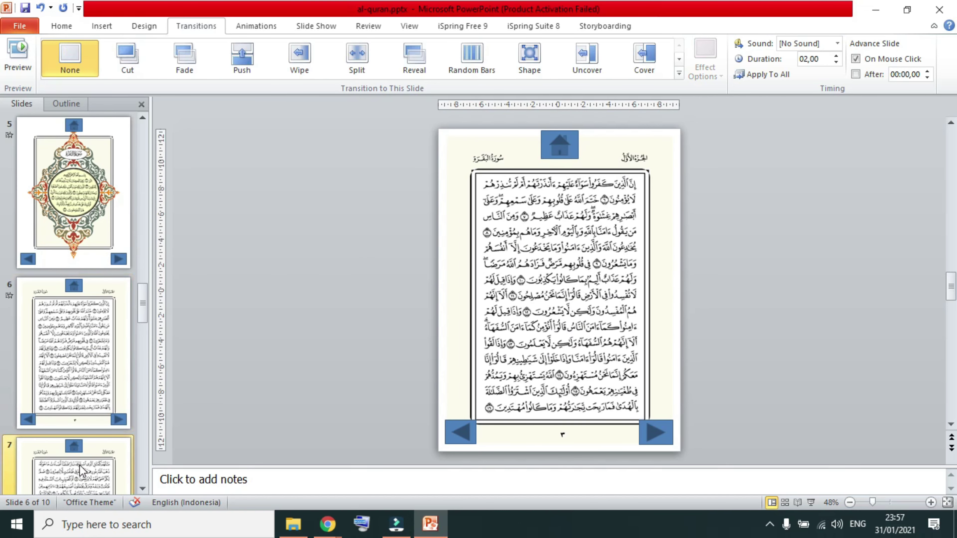
click(678, 73)
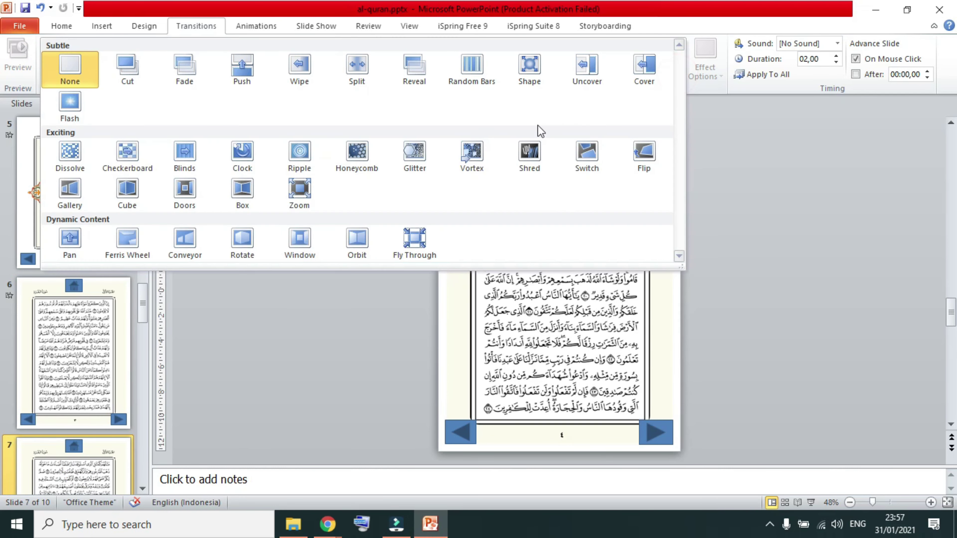
click(356, 240)
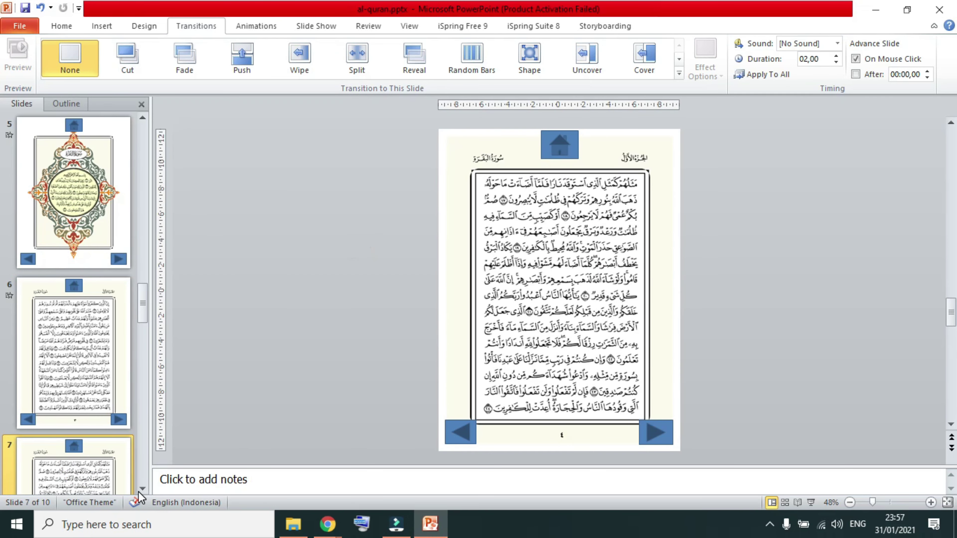
click(142, 487)
click(143, 488)
click(99, 327)
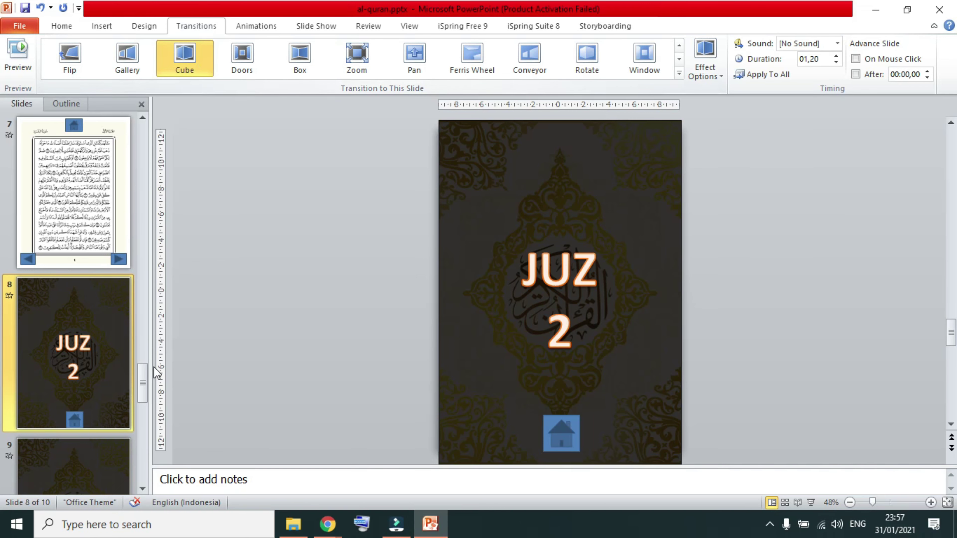
Scroll the slide pane to the top, select cover slide 1, and show the Slide Show tab.
drag(148, 387, 145, 147)
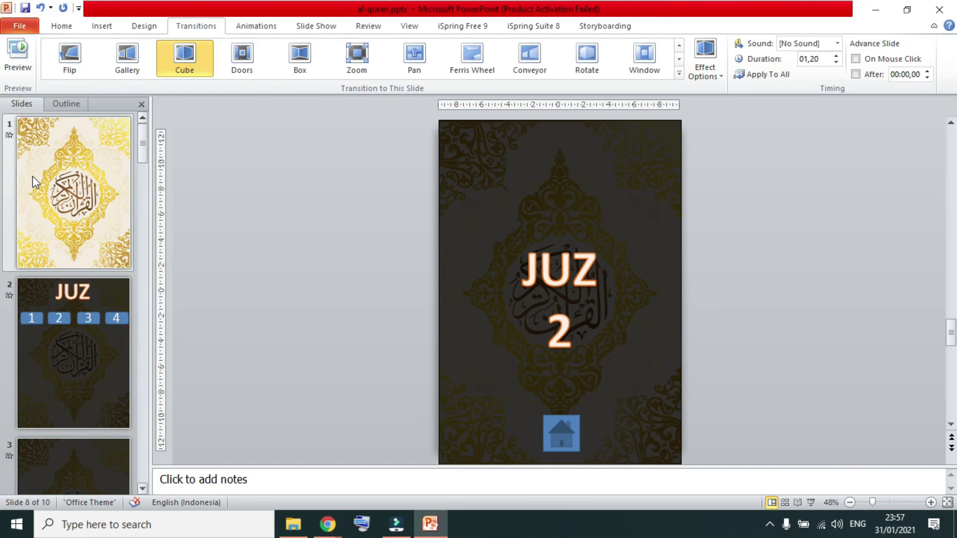
click(100, 191)
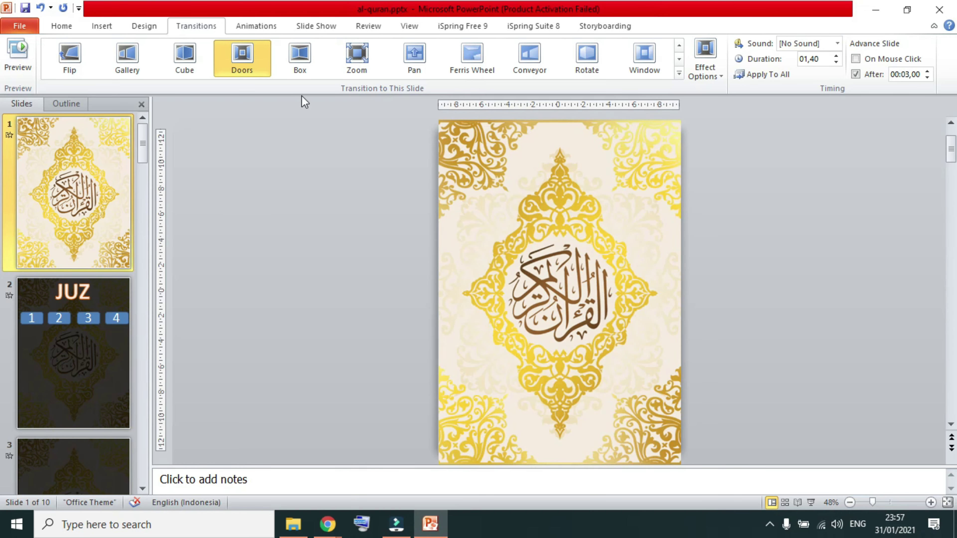
click(330, 30)
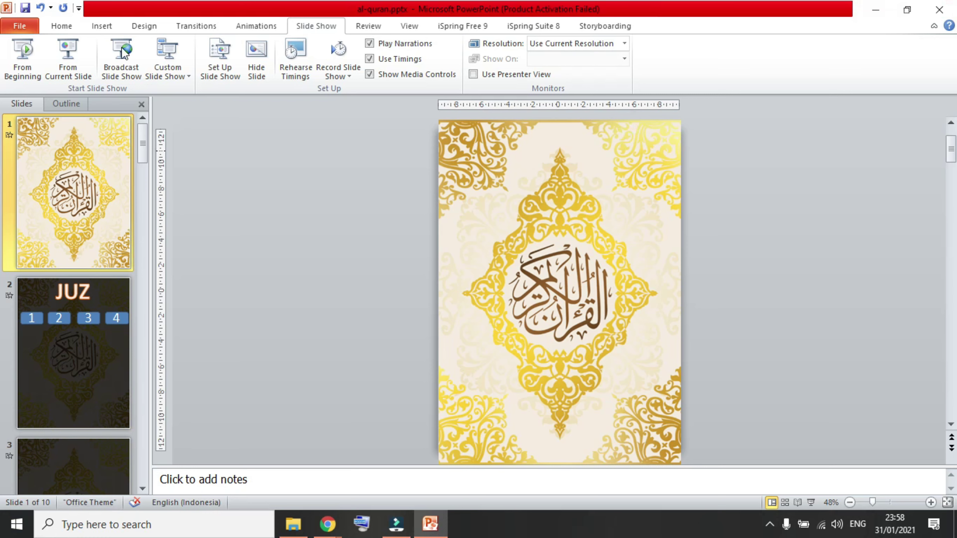
Run the show from slide 1, follow Juz 1 to Al-Fatiha, then return Home.
click(28, 50)
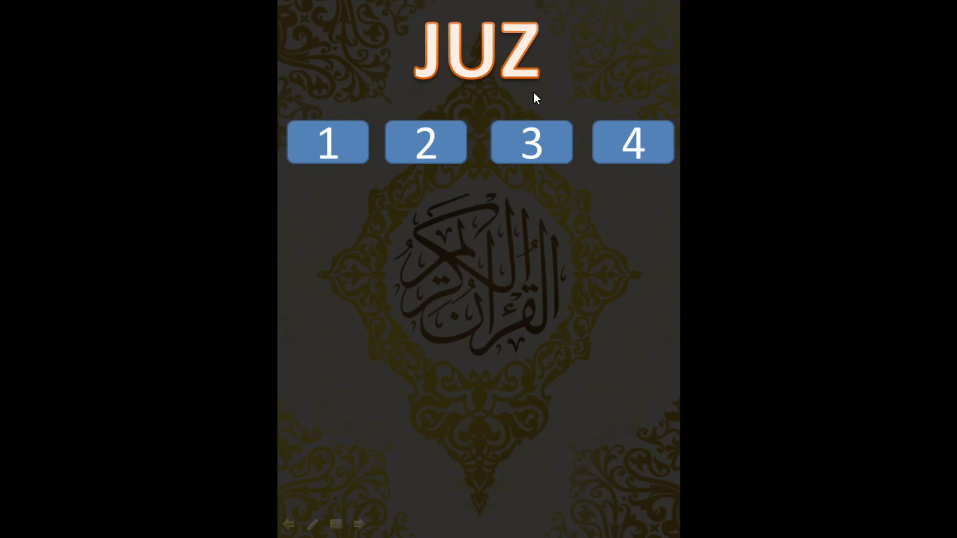
click(358, 150)
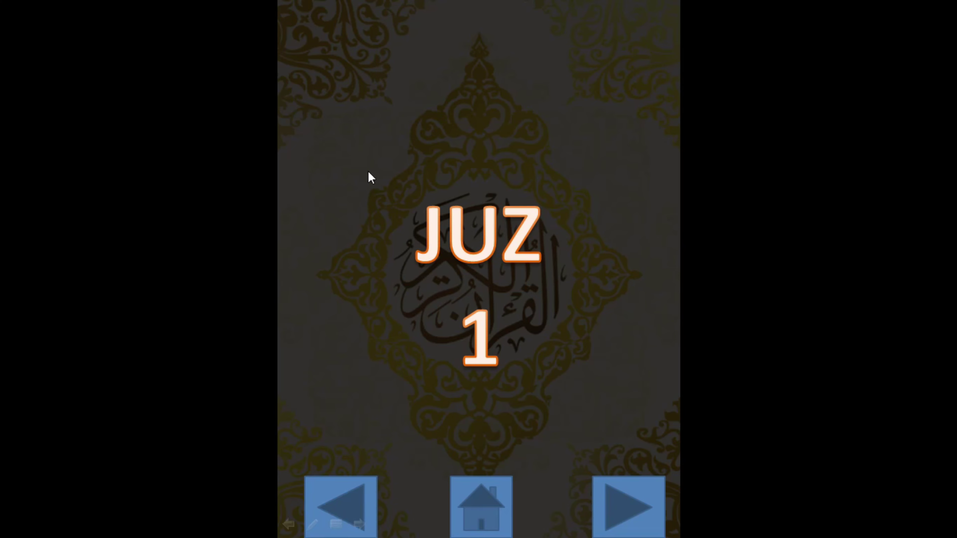
click(638, 497)
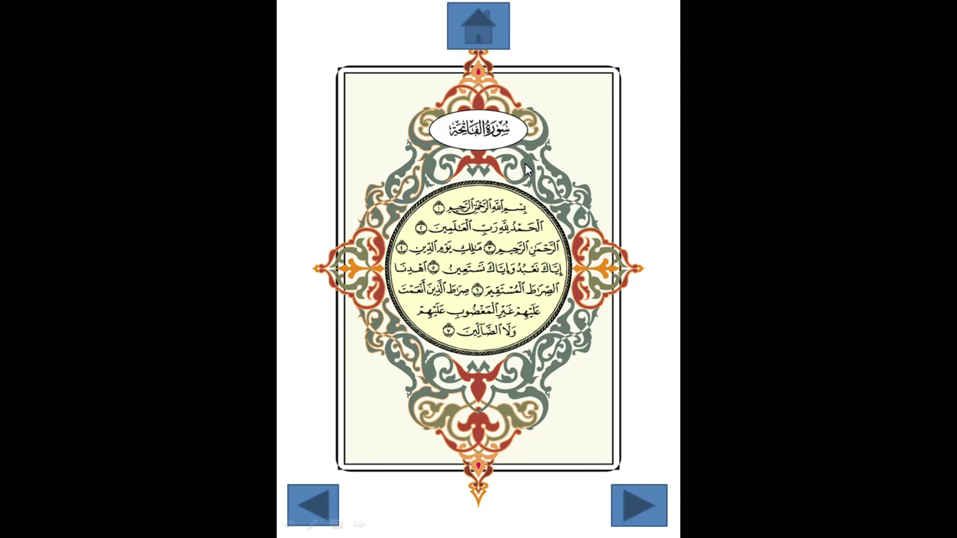
click(477, 33)
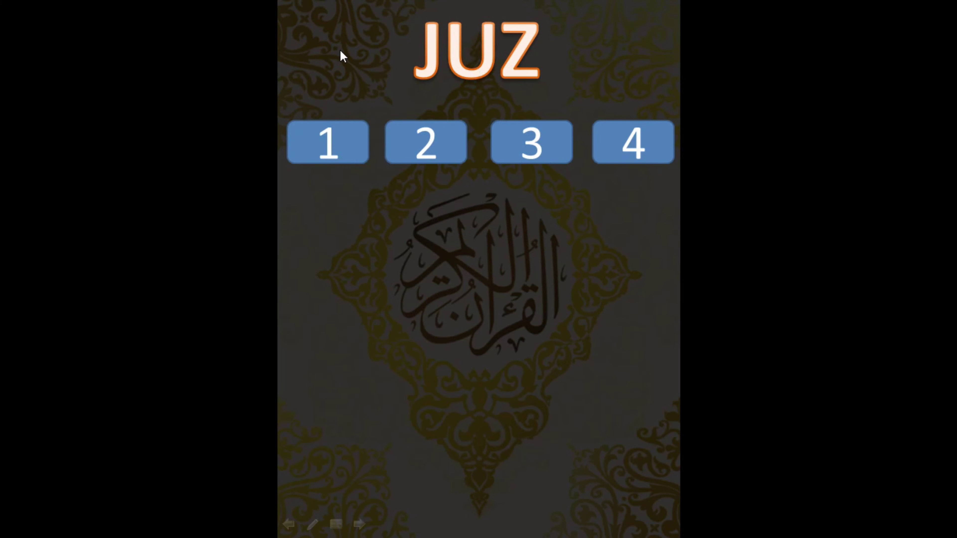
Reopen JUZ 1, test its Back link, then advance to the Al-Fatiha page again.
click(339, 147)
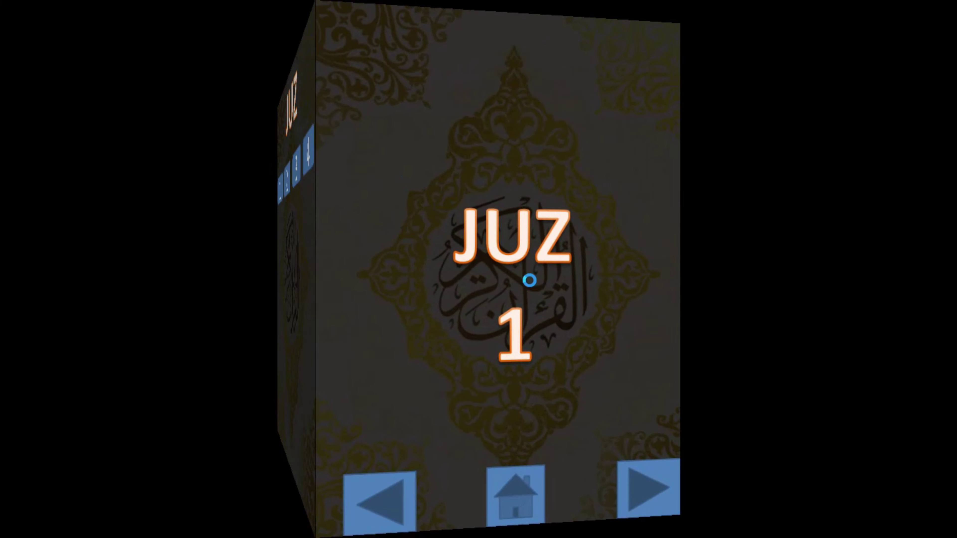
click(357, 490)
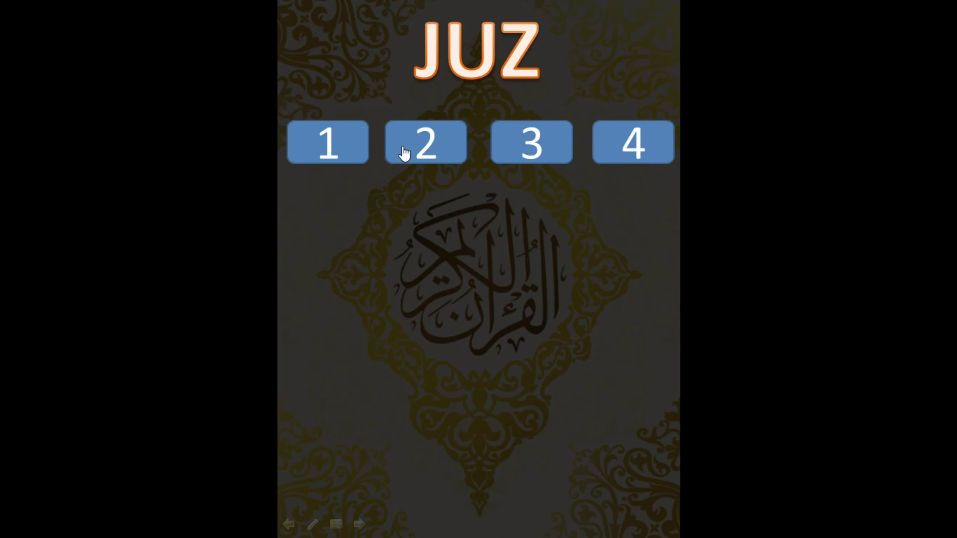
click(330, 158)
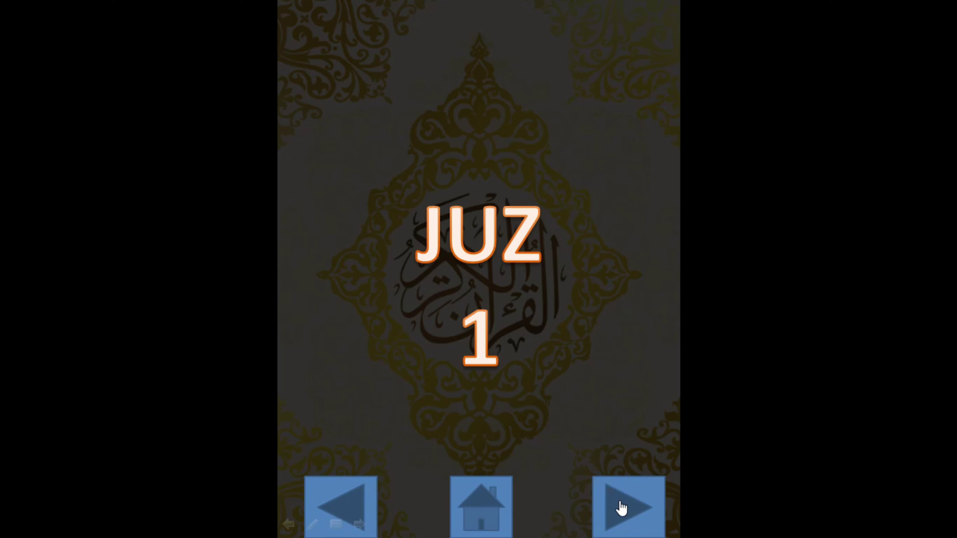
click(620, 506)
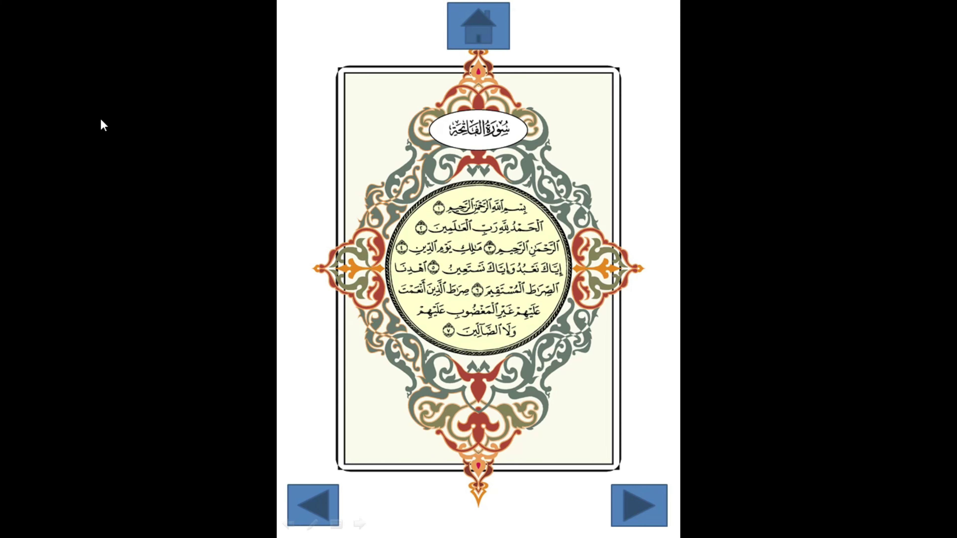
Page with Next and Previous between the Al-Baqarah opening page and pages 3 and 4, ending on page 3.
click(615, 504)
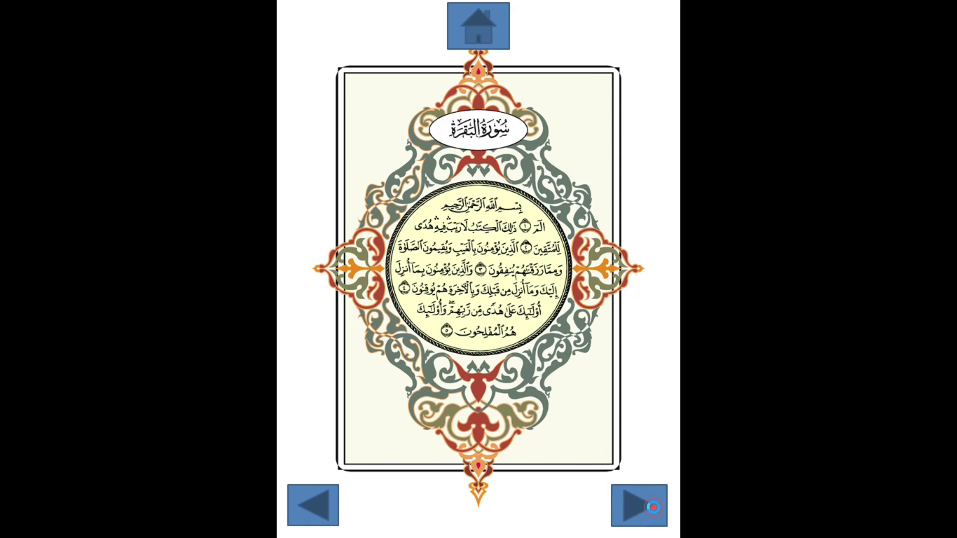
click(655, 516)
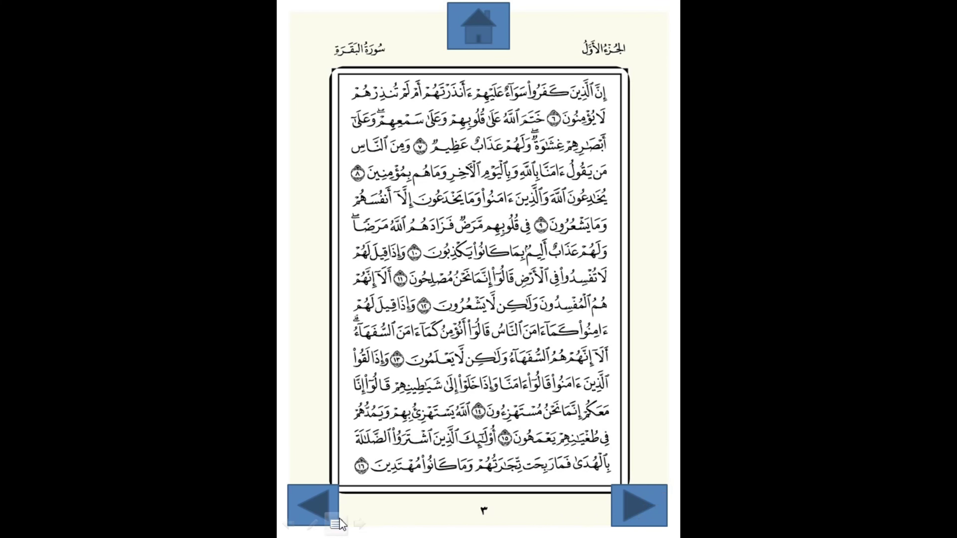
click(326, 507)
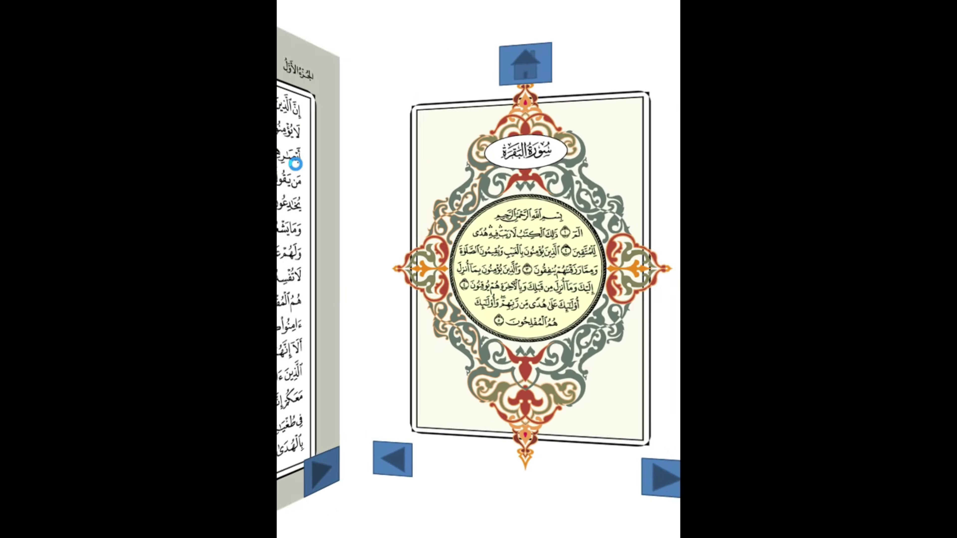
click(633, 523)
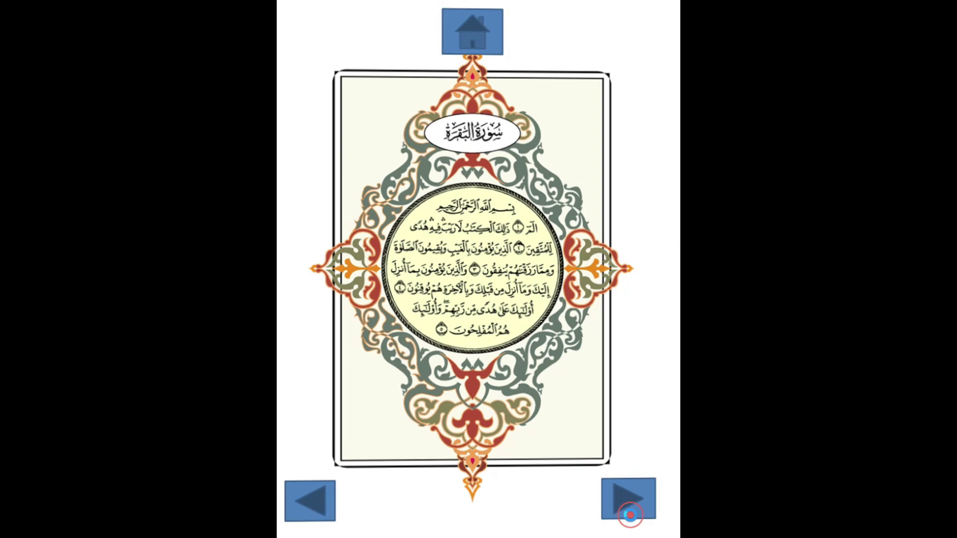
click(657, 497)
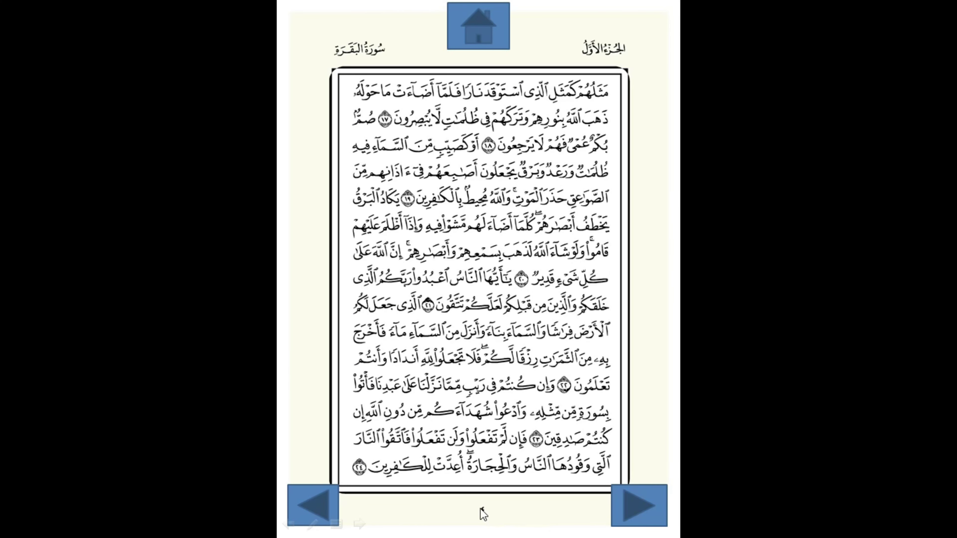
click(299, 502)
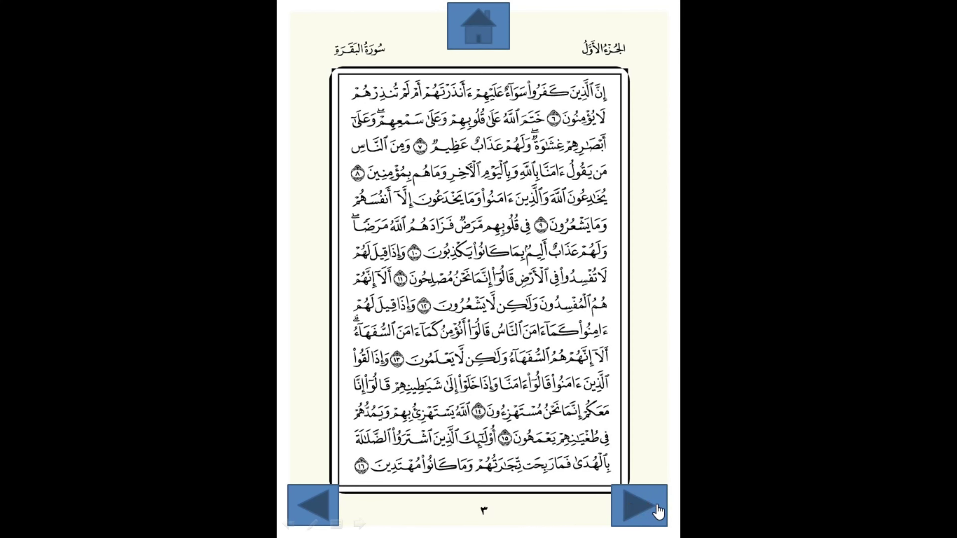
click(657, 511)
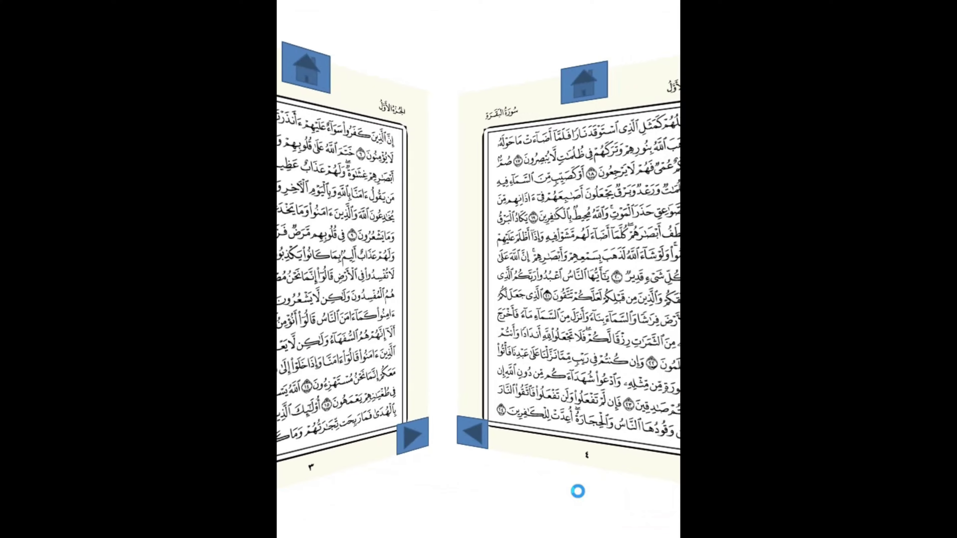
click(322, 501)
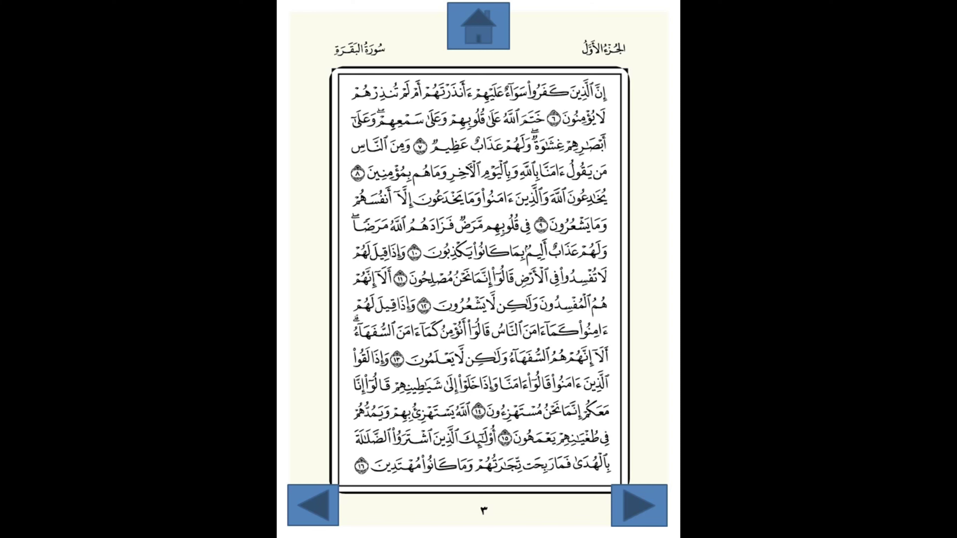
End the show, launch Notepad by searching 'note', and type a contact's phone number and name.
key(Escape)
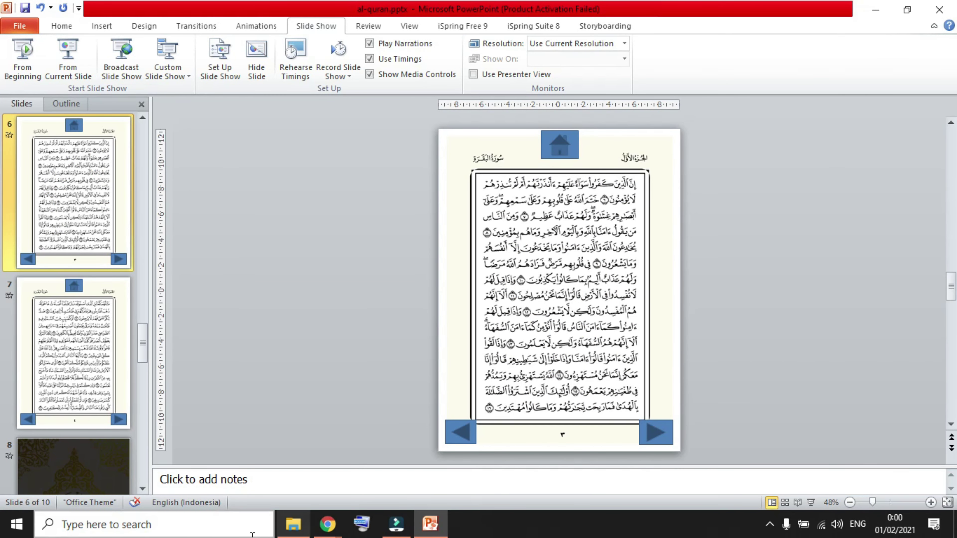
click(183, 528)
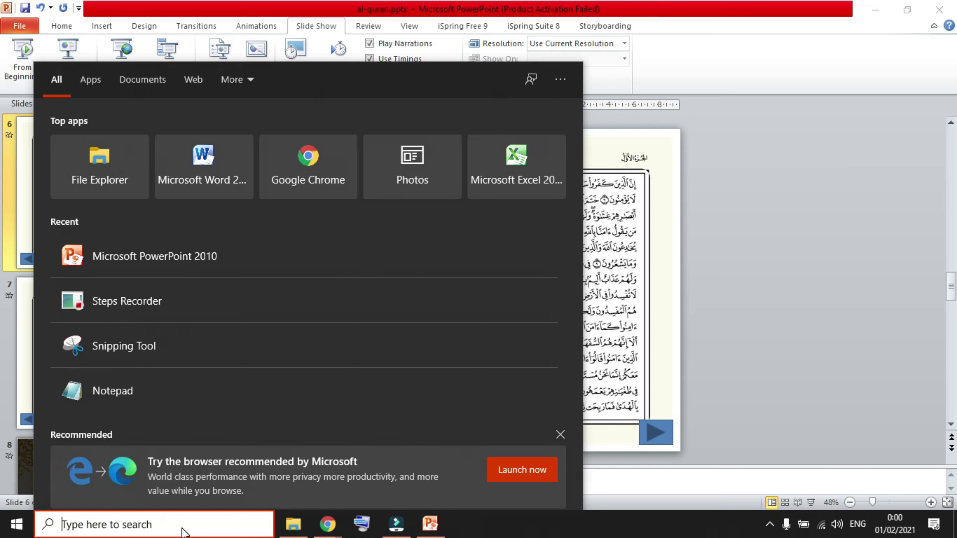
text(note)
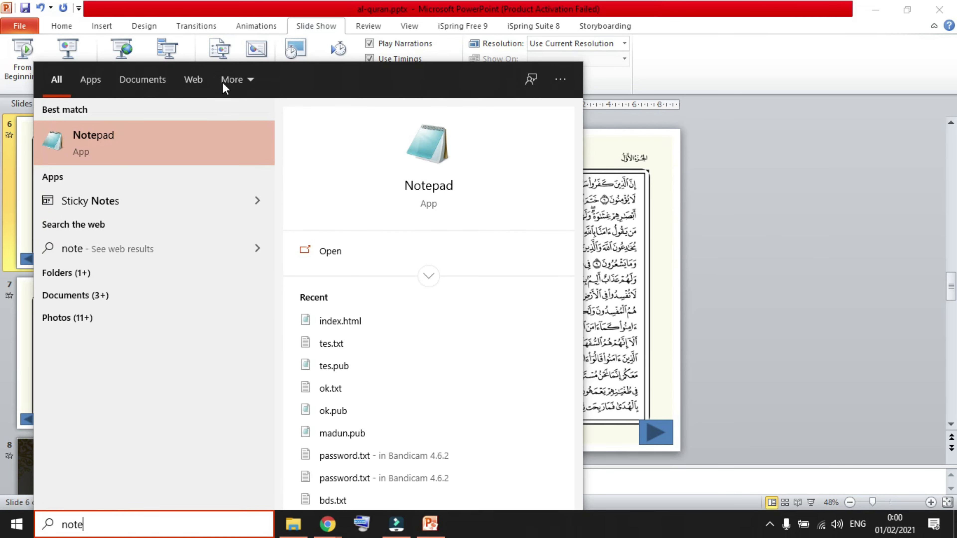
click(209, 140)
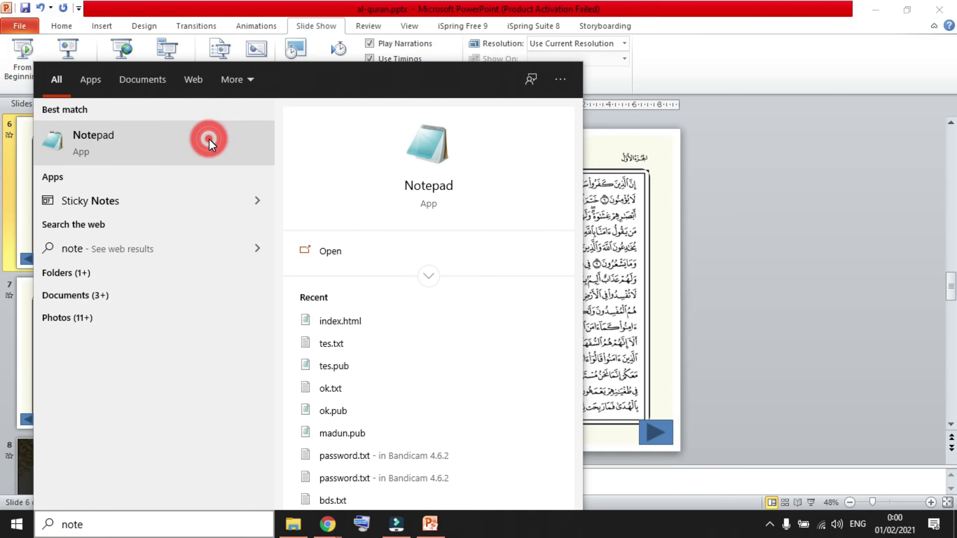
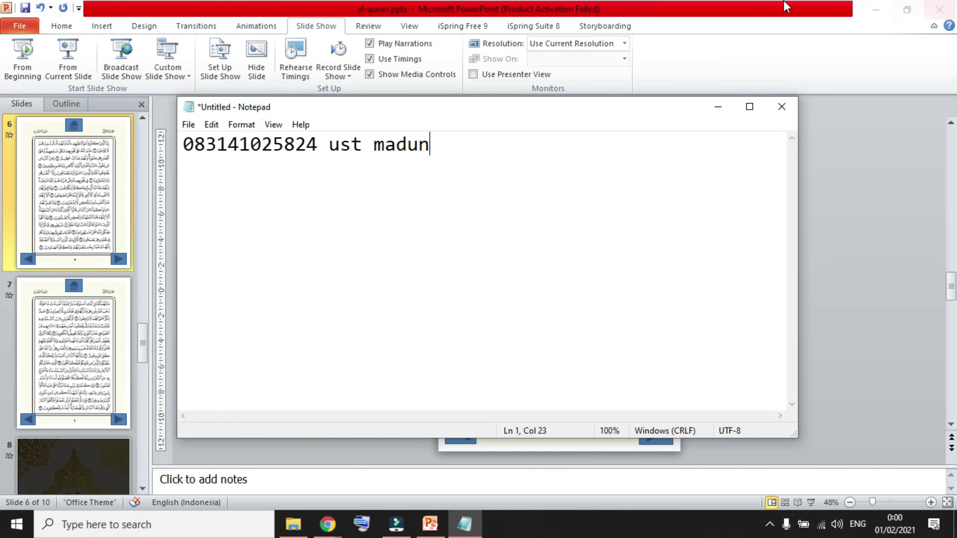
Minimize Notepad, save al-quran.pptx, and close PowerPoint.
click(718, 107)
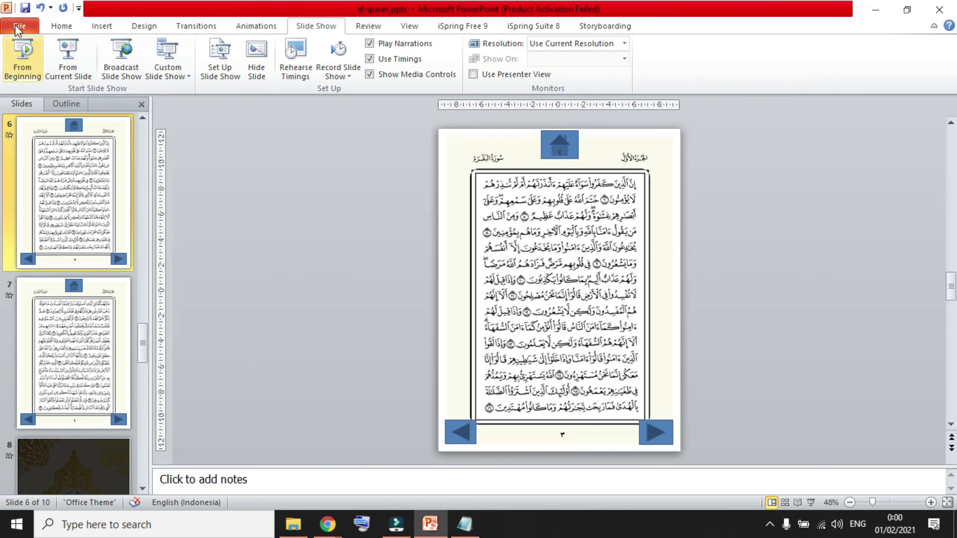
click(25, 7)
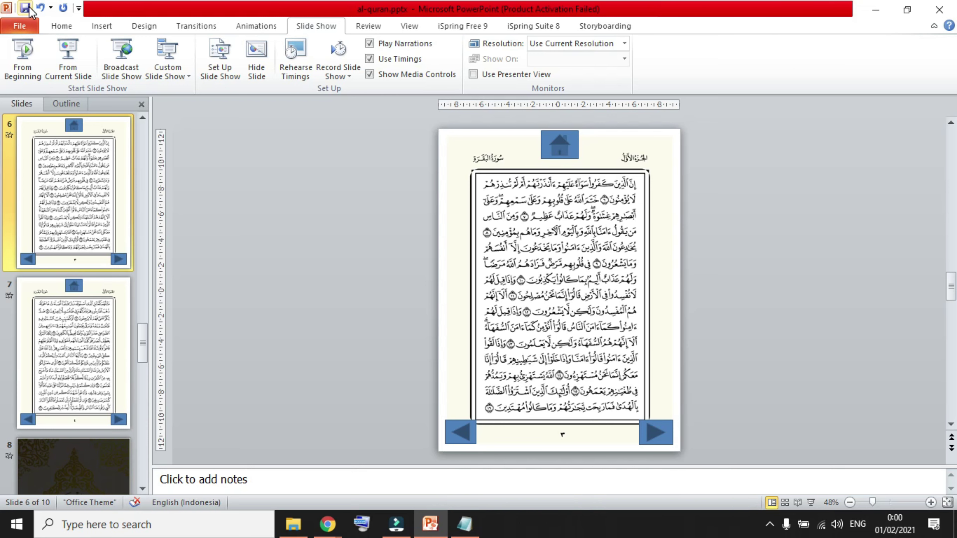
click(940, 9)
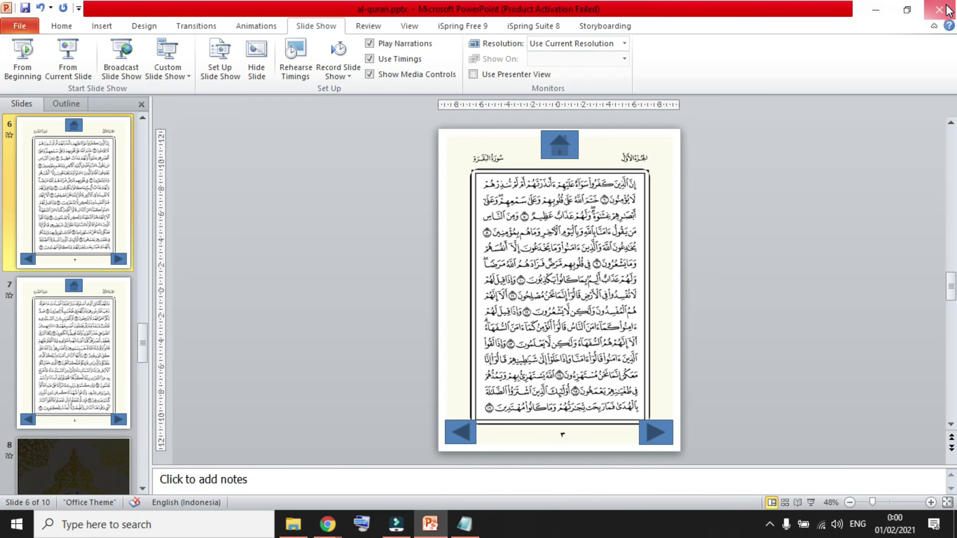